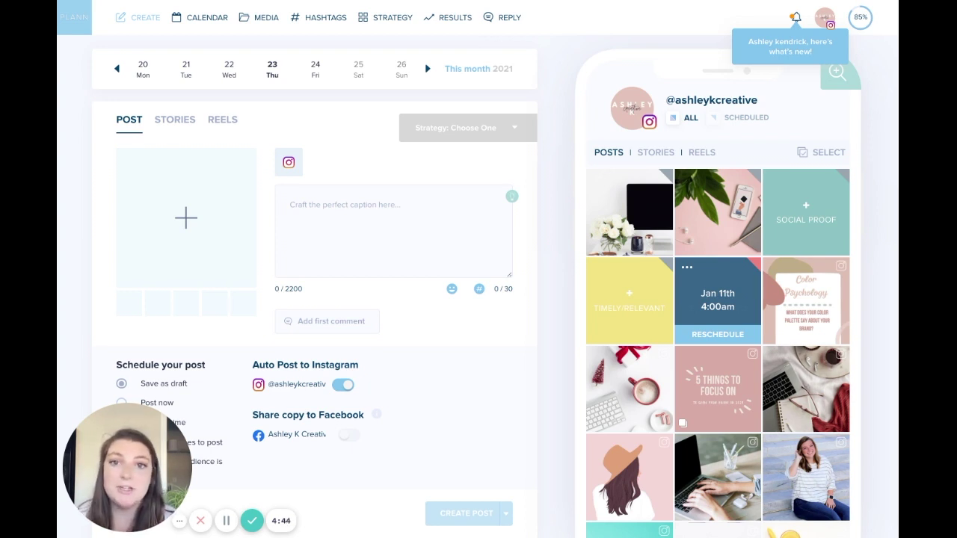
- Connect a Pinterest account to the first brand in the workspace and authorize Plann to access it
left_click(829, 21)
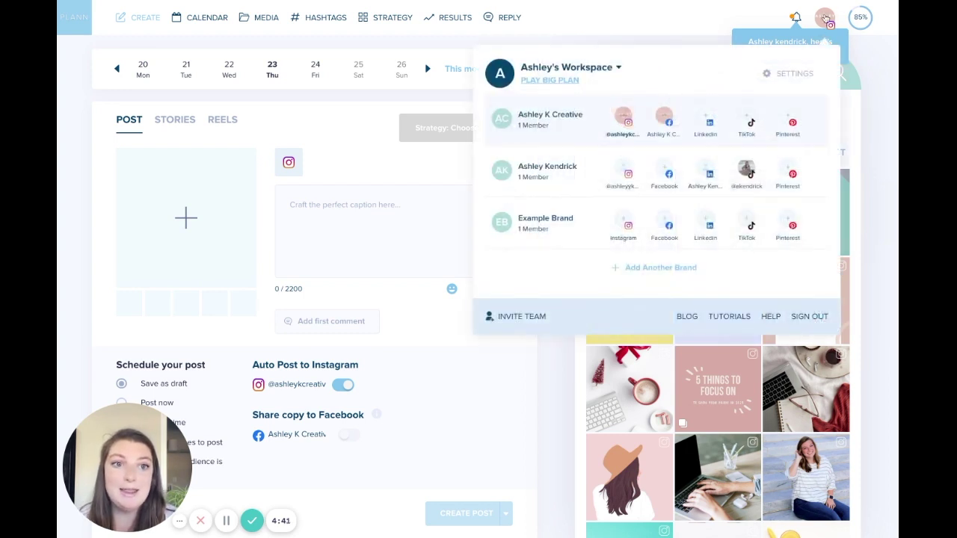
left_click(791, 127)
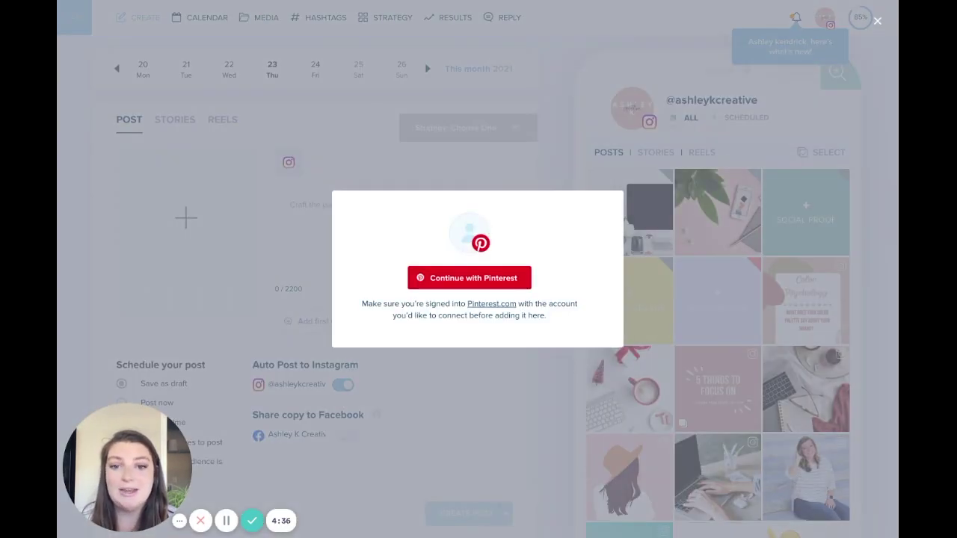
left_click(515, 280)
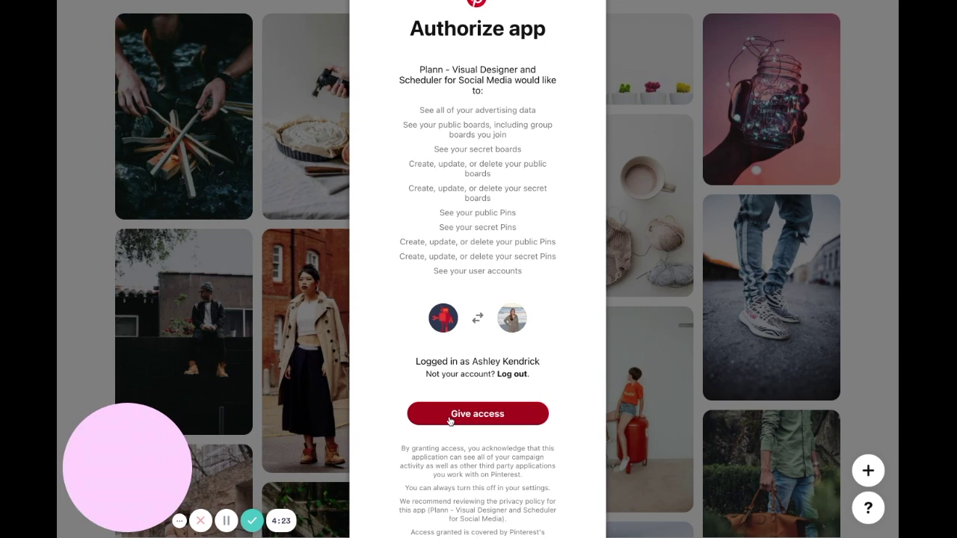
left_click(450, 418)
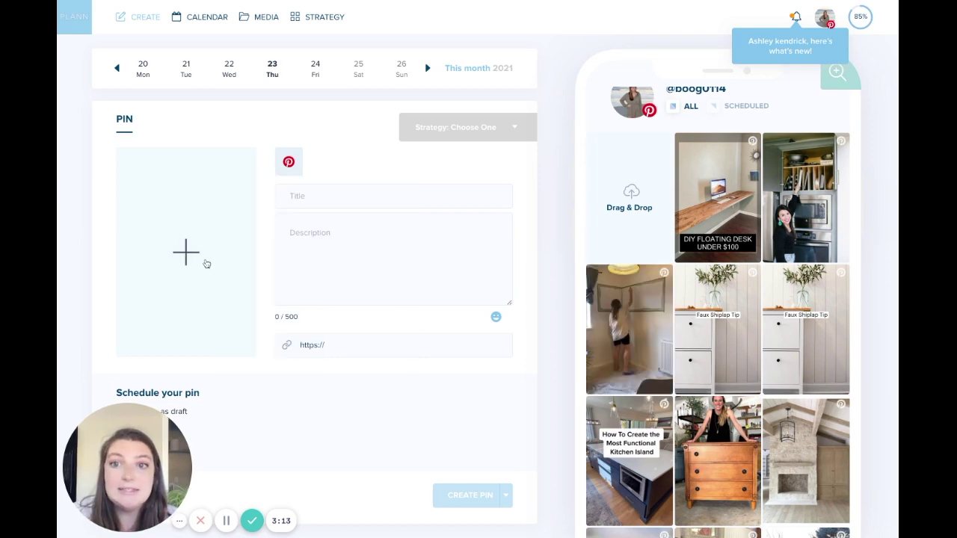
- Find free Pexels photos for "coffee" and add the one of a woman drinking by a window to the pin
left_click(207, 264)
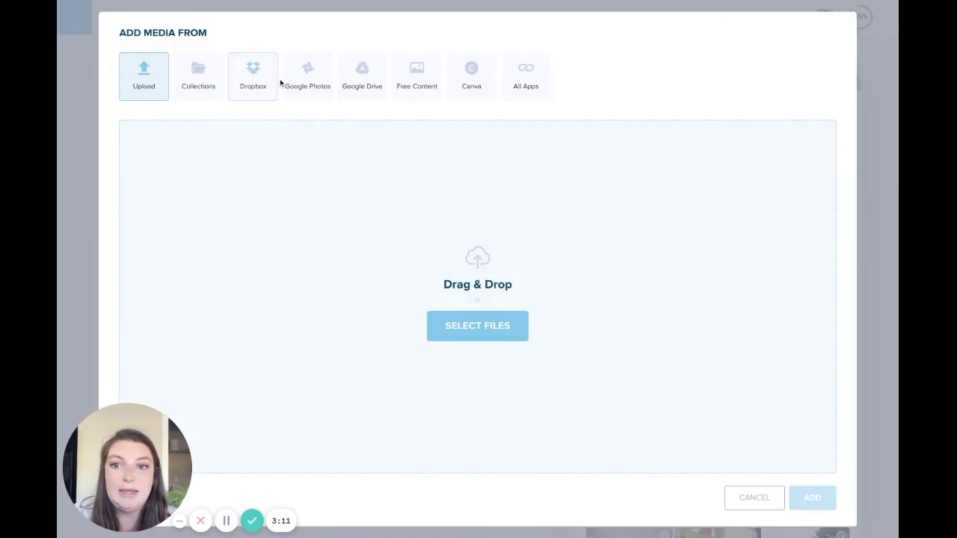
left_click(423, 89)
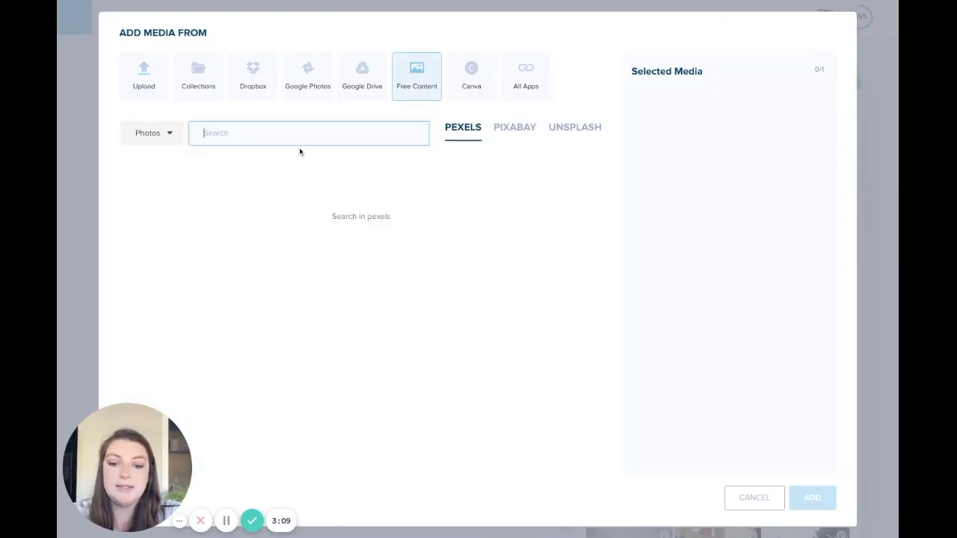
type("coffee")
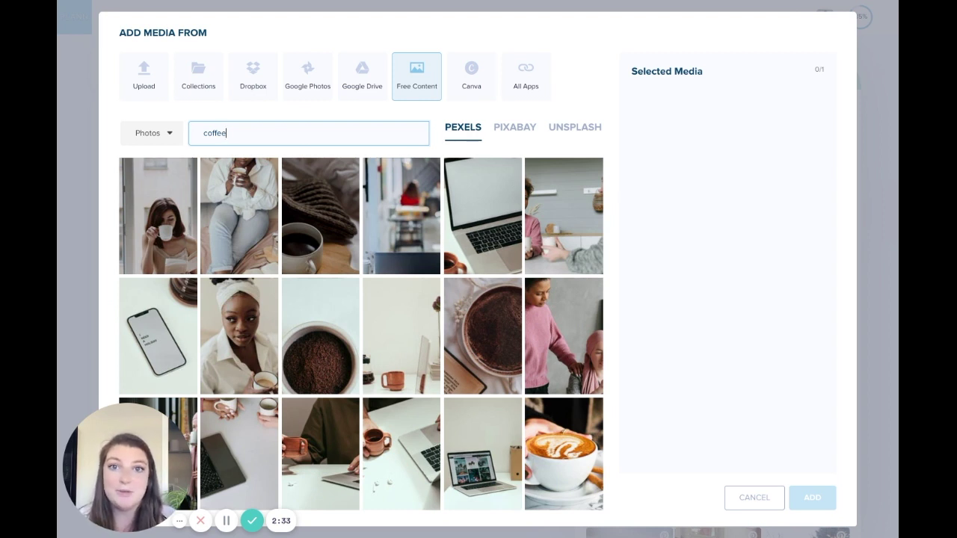
left_click(150, 222)
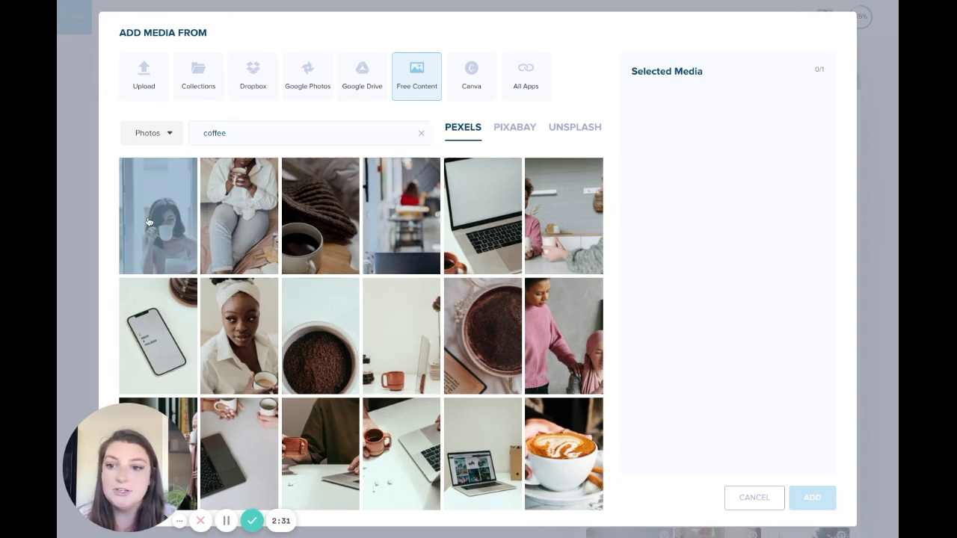
left_click(816, 497)
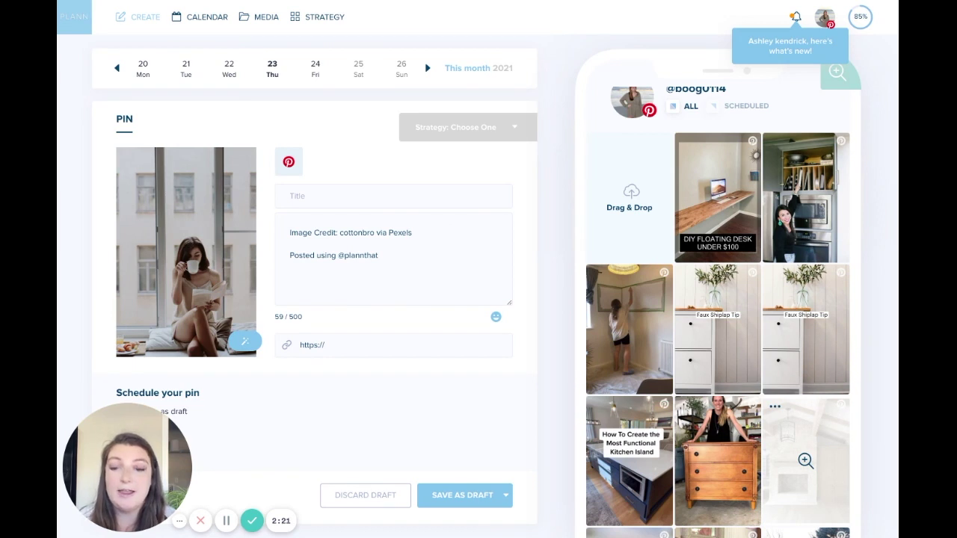
- Title the pin "Morning Coffee"
left_click(378, 200)
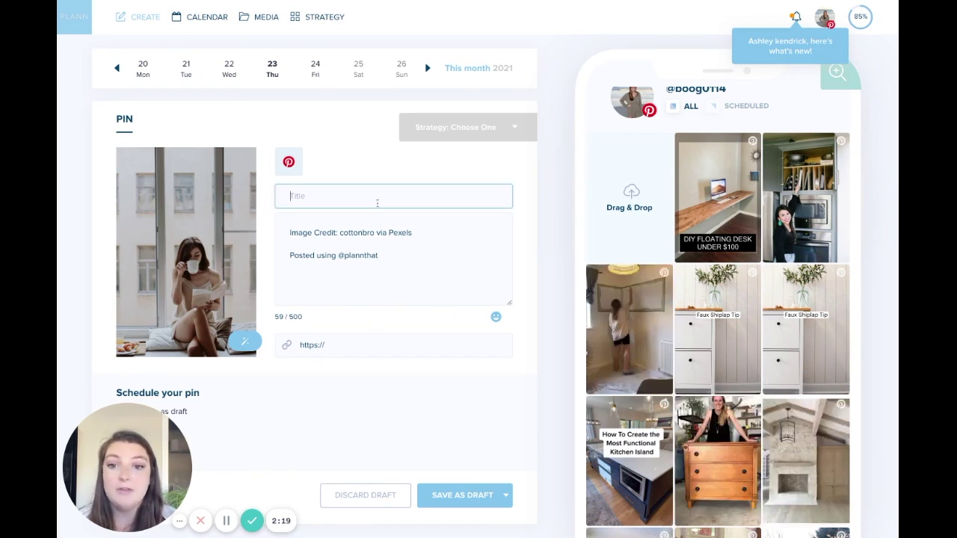
type("M")
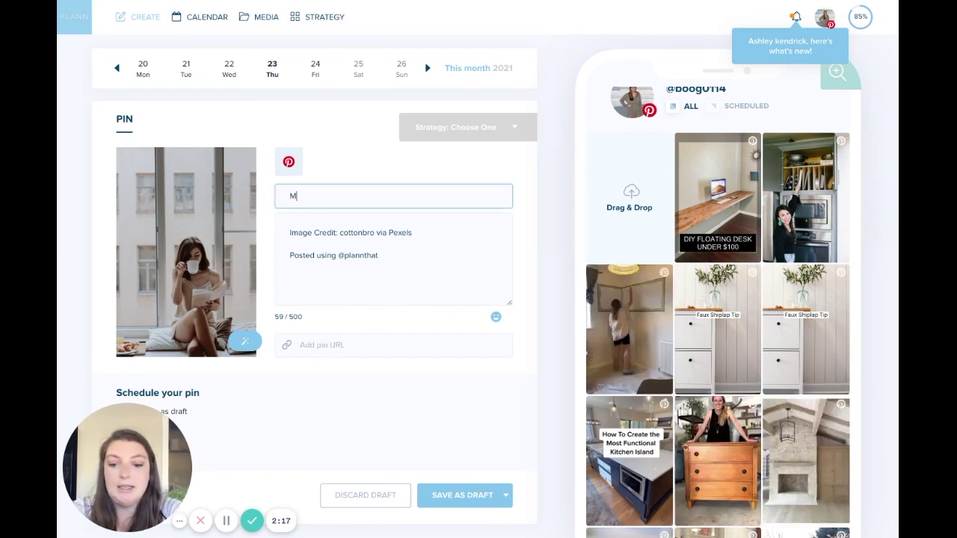
type("orning Coffee")
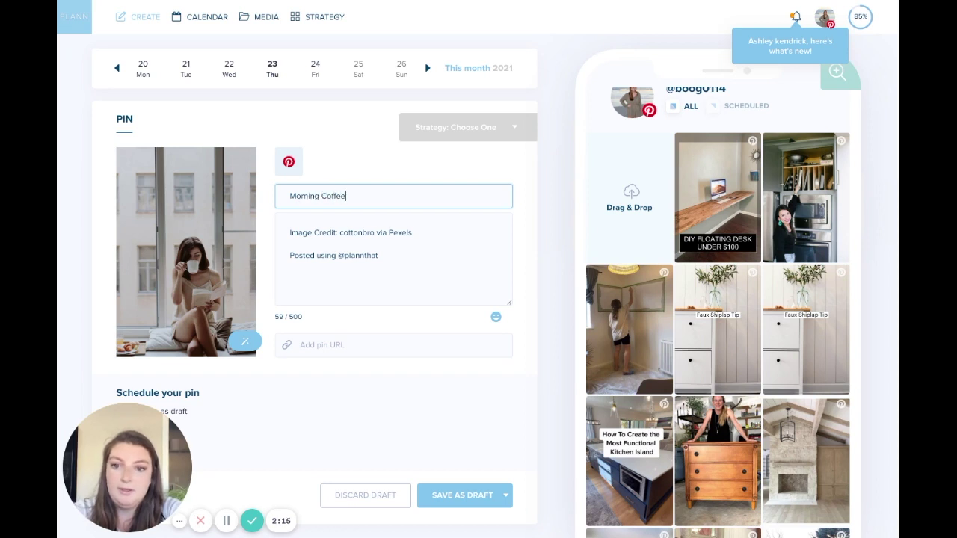
- Clear the prefilled image credit and posting text from the pin's description
left_click(288, 233)
key("shift+Down")
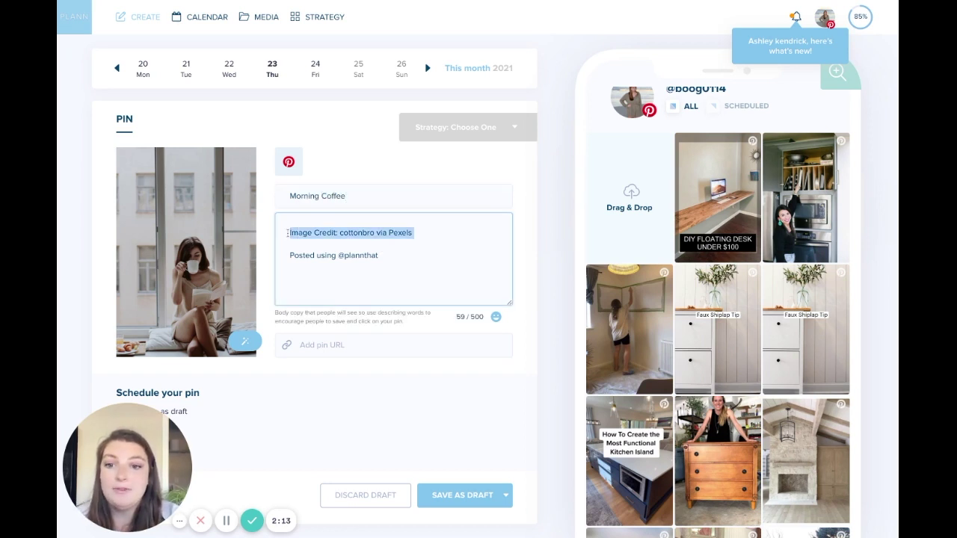
key("shift+Down")
key("shift+Down")
key("BackSpace")
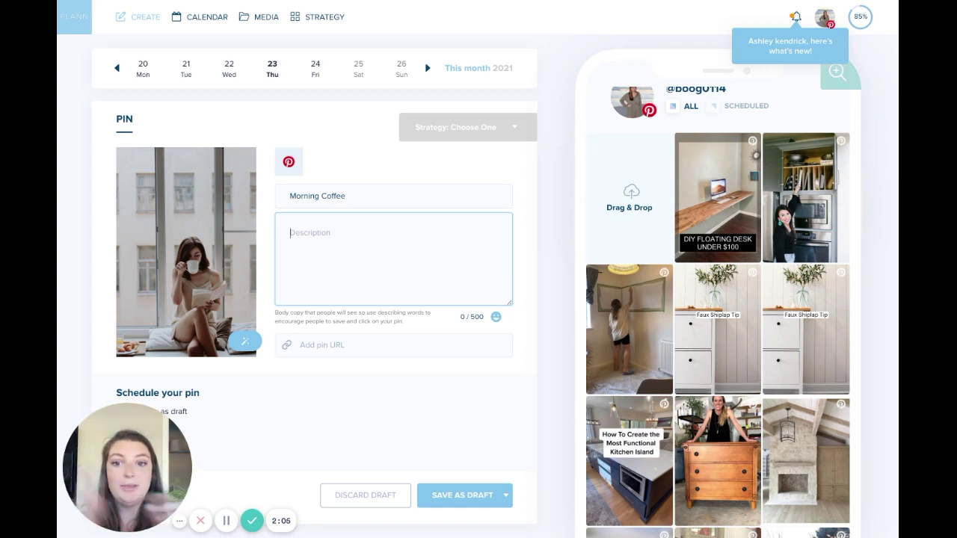
left_click(329, 342)
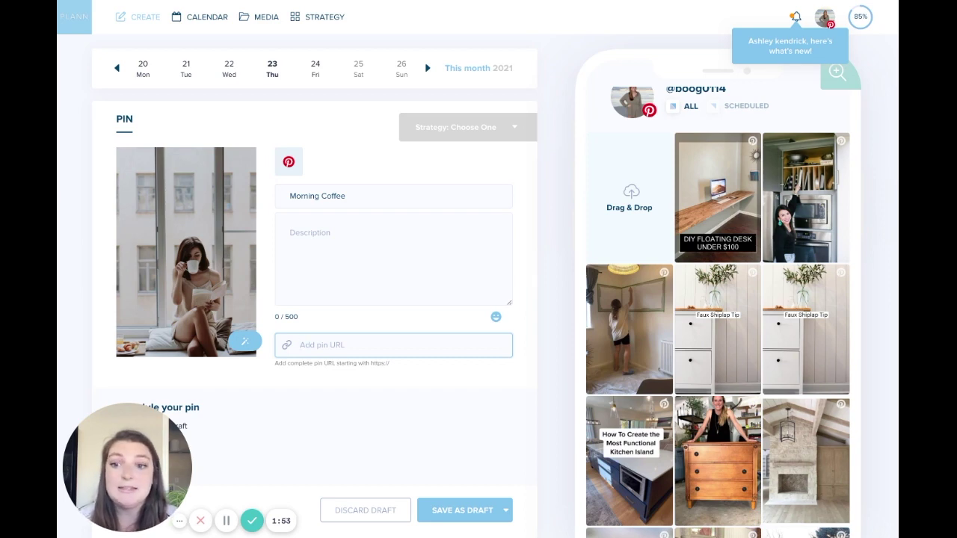
scroll(263, 408, "down", 1)
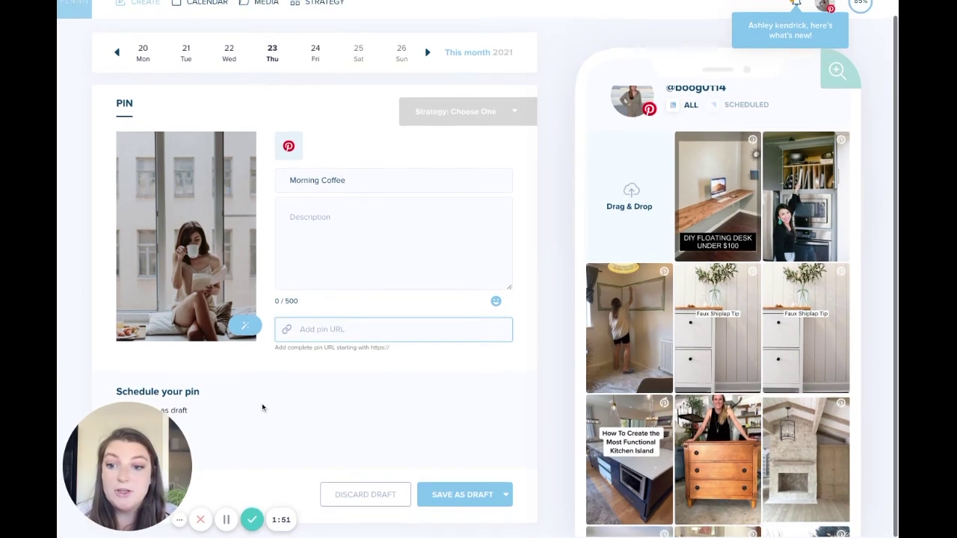
left_click(262, 407)
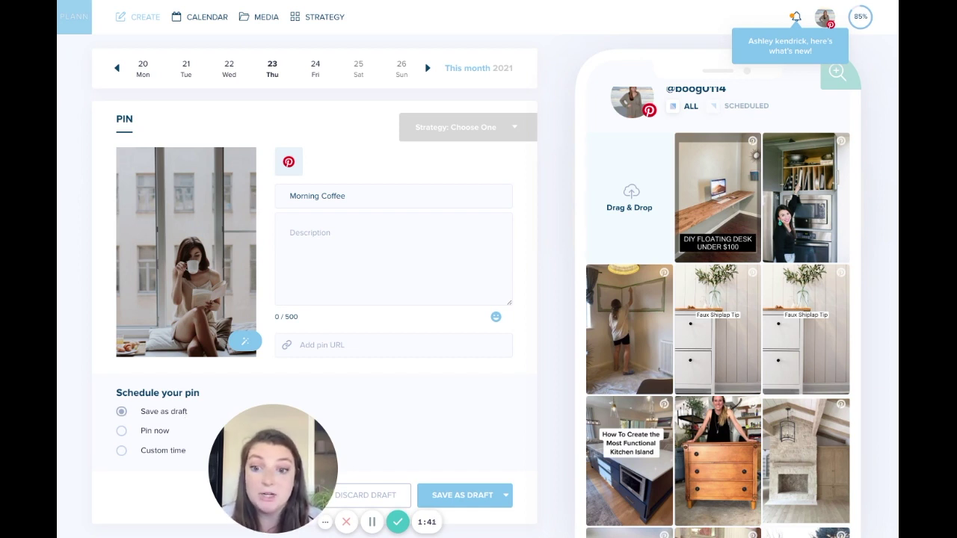
- Set the pin to publish immediately and select "accessorize." as its board
left_click(152, 430)
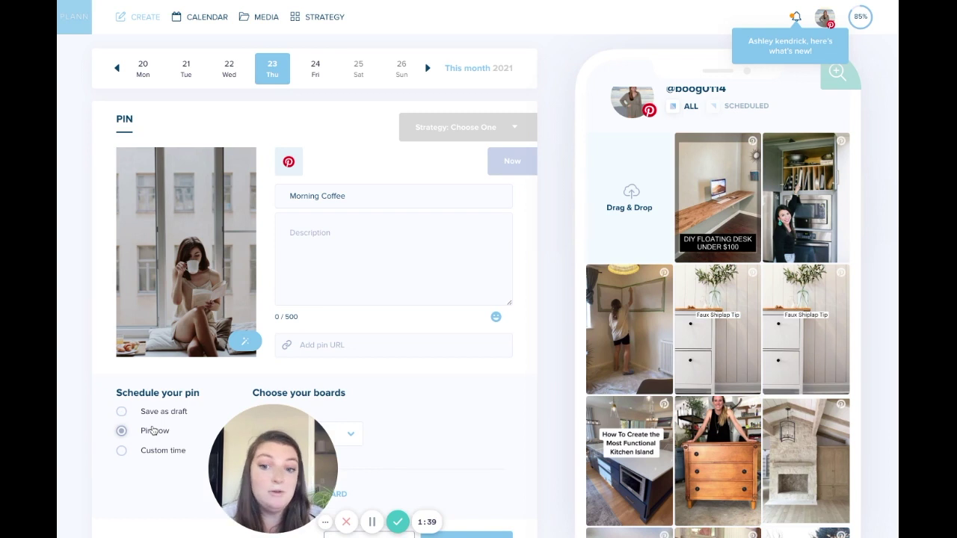
left_click_drag(271, 465, 495, 466)
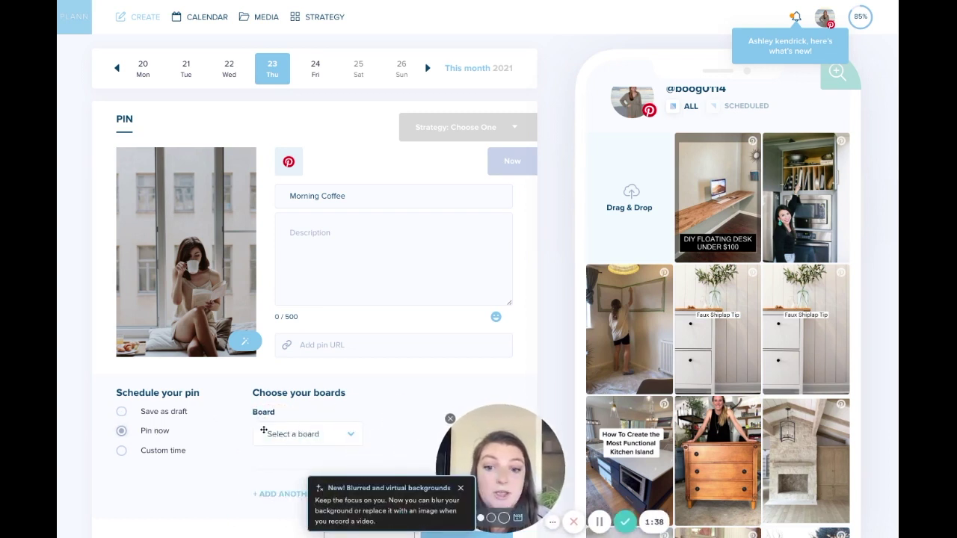
left_click(352, 438)
scroll(353, 243, "down", 5)
scroll(353, 243, "up", 5)
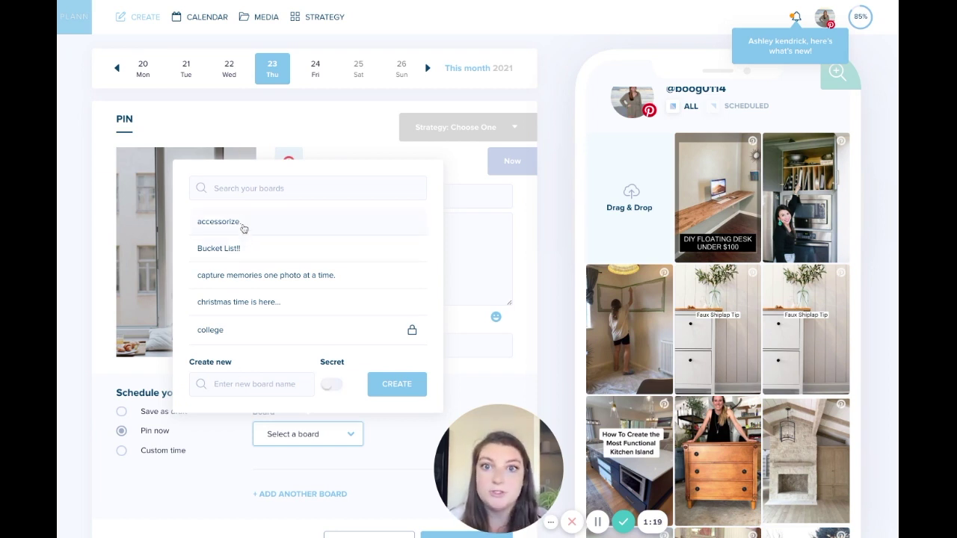
left_click(244, 224)
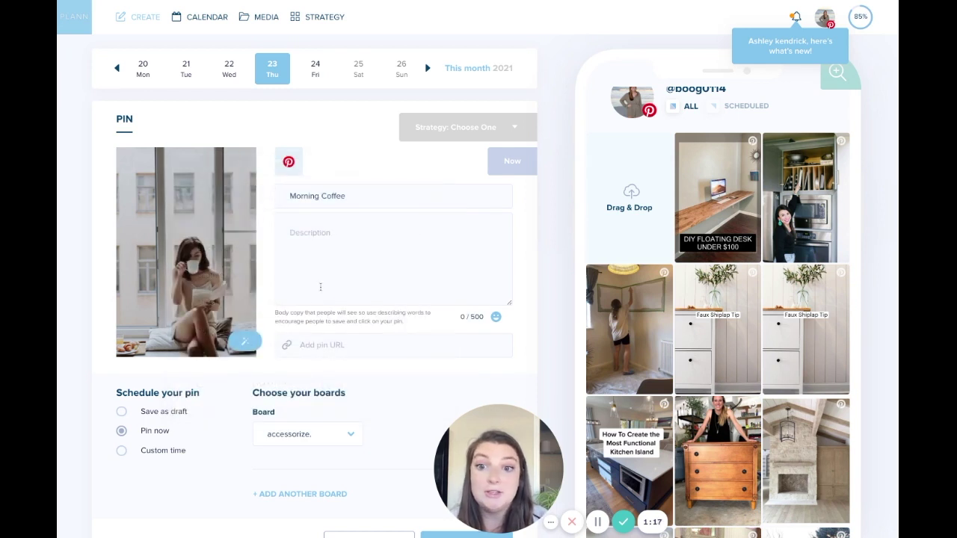
- Change the pin's board to "capture memories one photo at a time." and add "Bucket List!!" as a second board
left_click(303, 438)
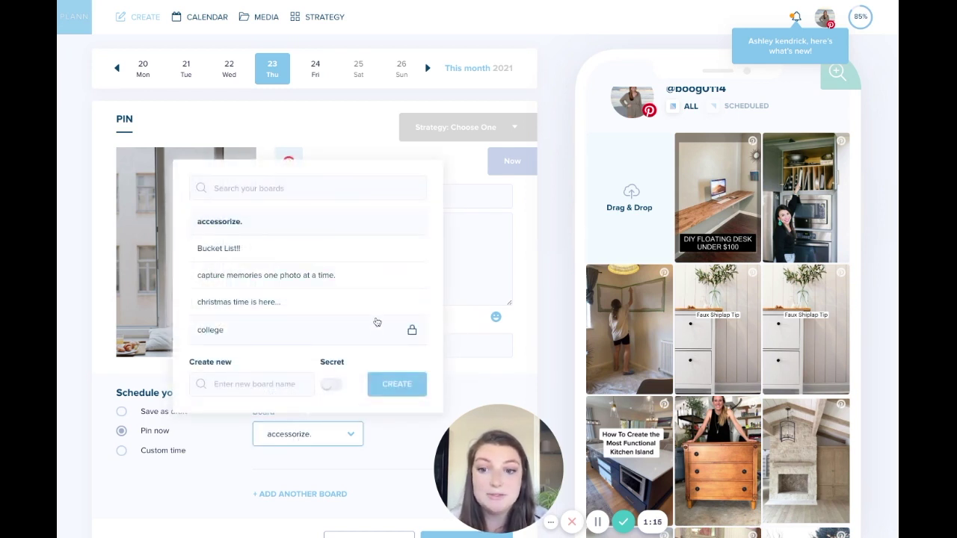
left_click(282, 275)
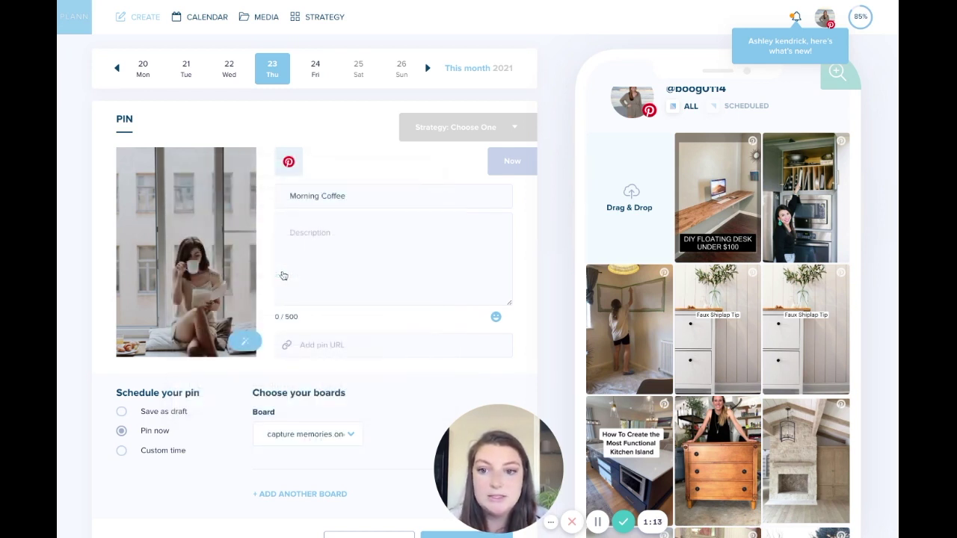
left_click(322, 499)
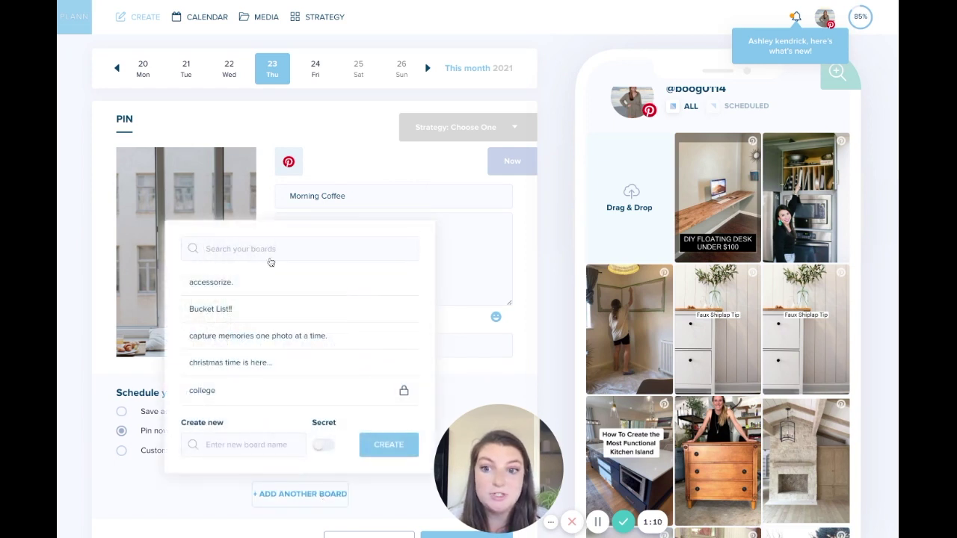
left_click(266, 310)
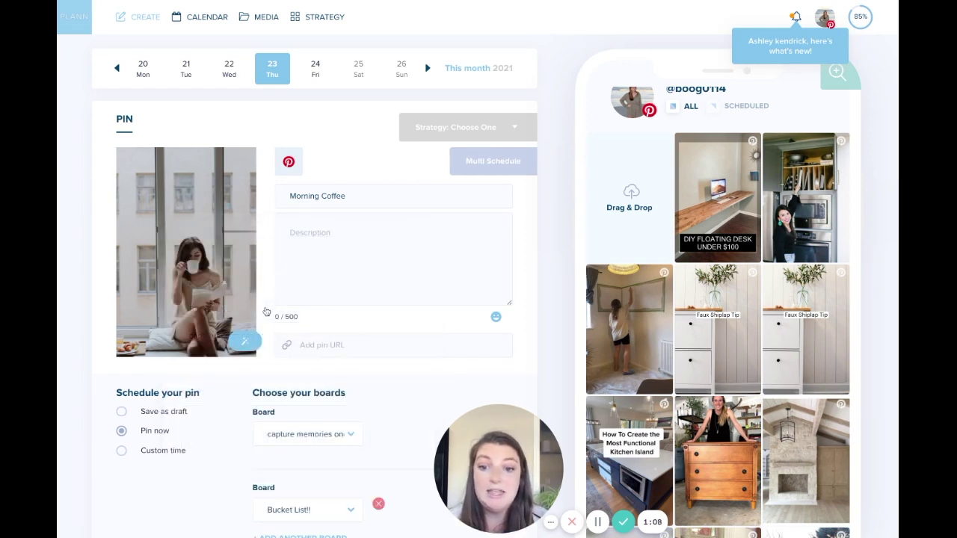
scroll(265, 374, "down", 2)
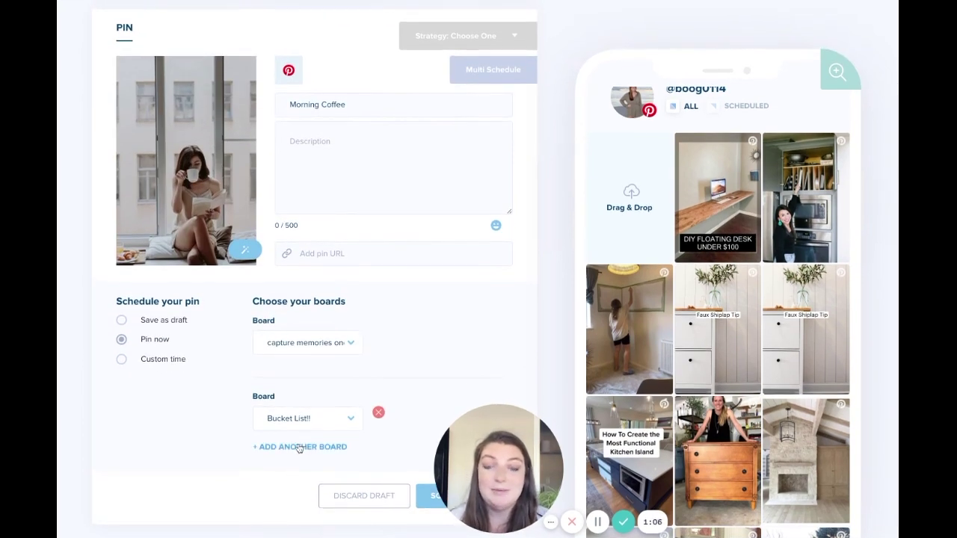
scroll(298, 449, "up", 2)
- Switch the pin to a custom time, set both boards' dates to 12/24/2021, and schedule it
left_click(181, 442)
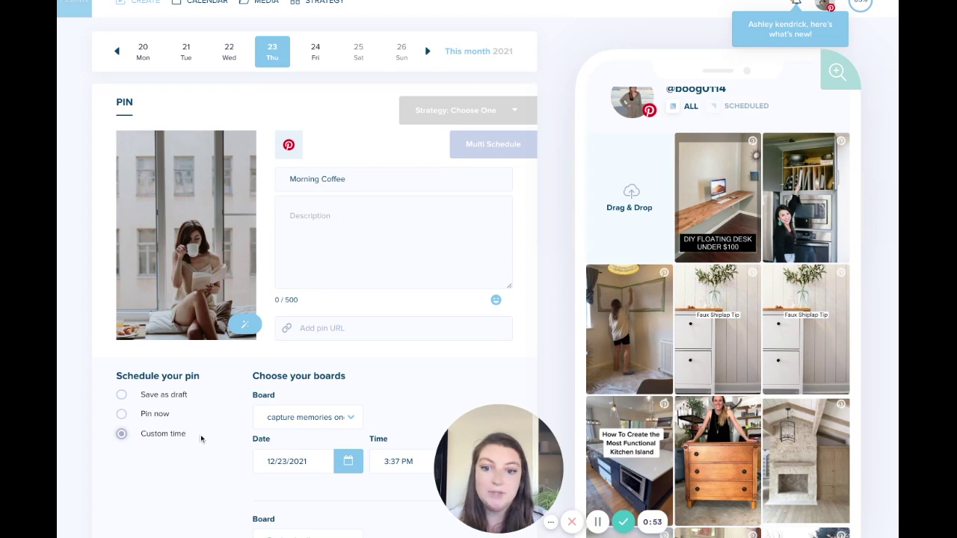
scroll(347, 449, "down", 1)
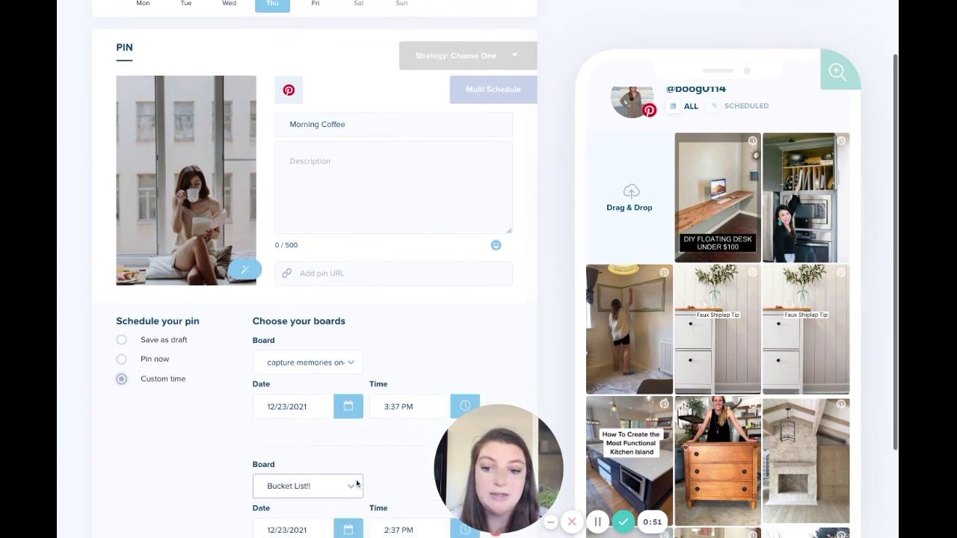
left_click(348, 410)
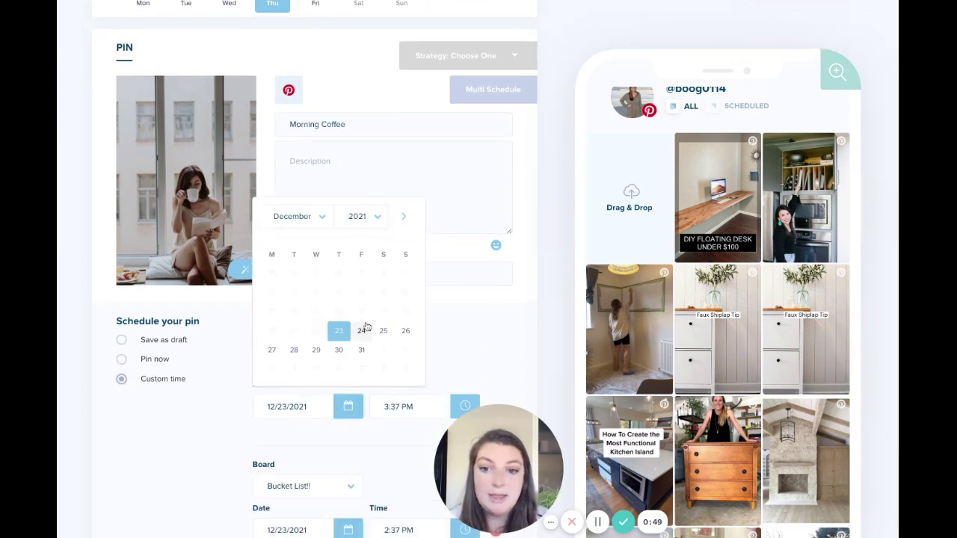
left_click(363, 330)
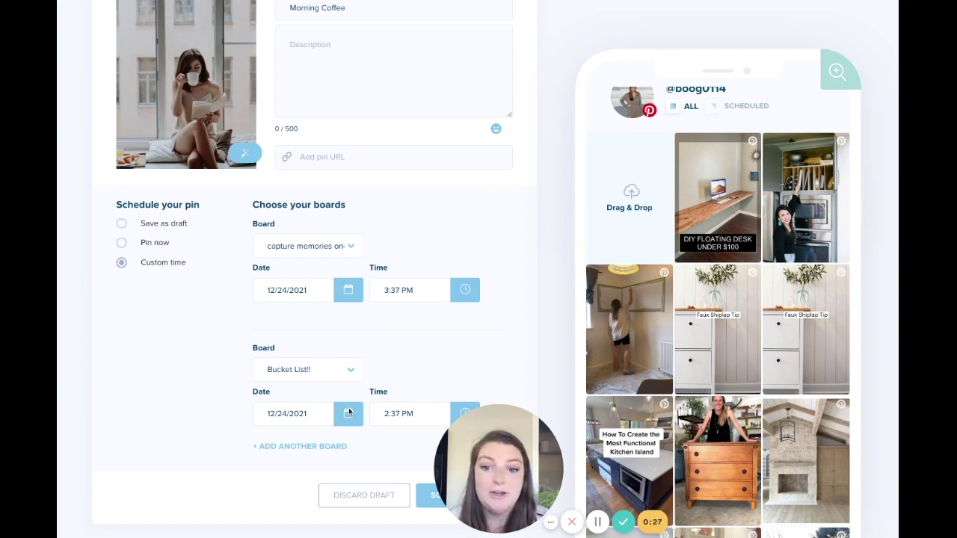
left_click(429, 501)
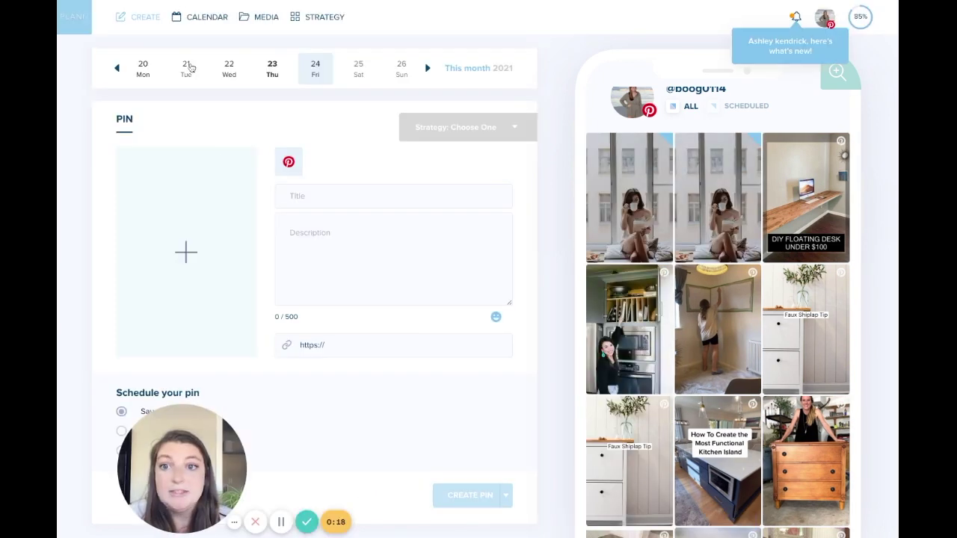
- Check the December 2021 calendar for the pins scheduled on the 24th
left_click(197, 28)
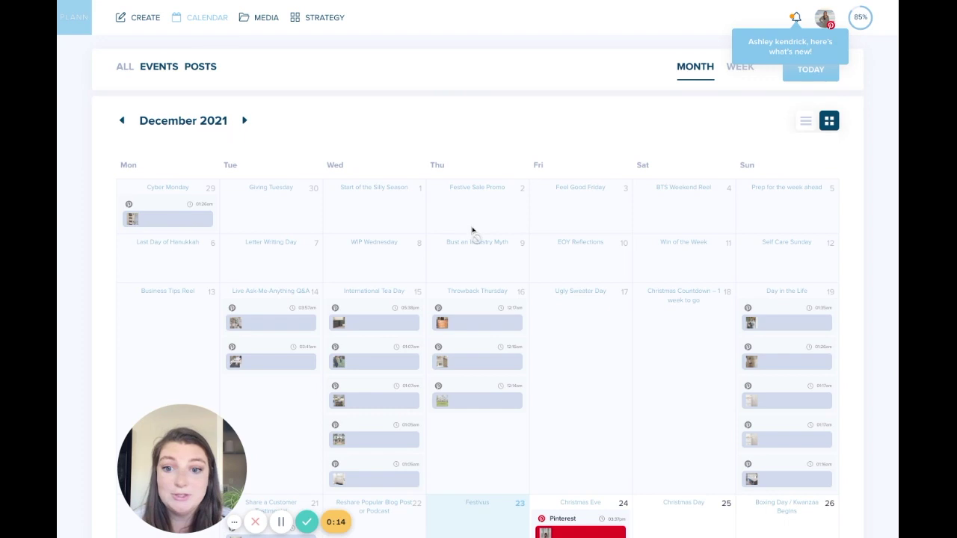
scroll(472, 232, "down", 3)
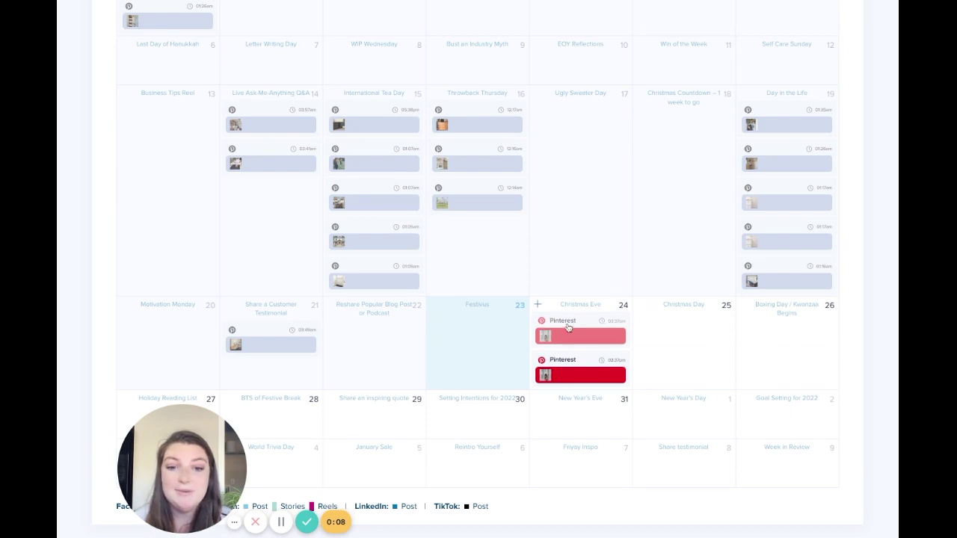
left_click(568, 332)
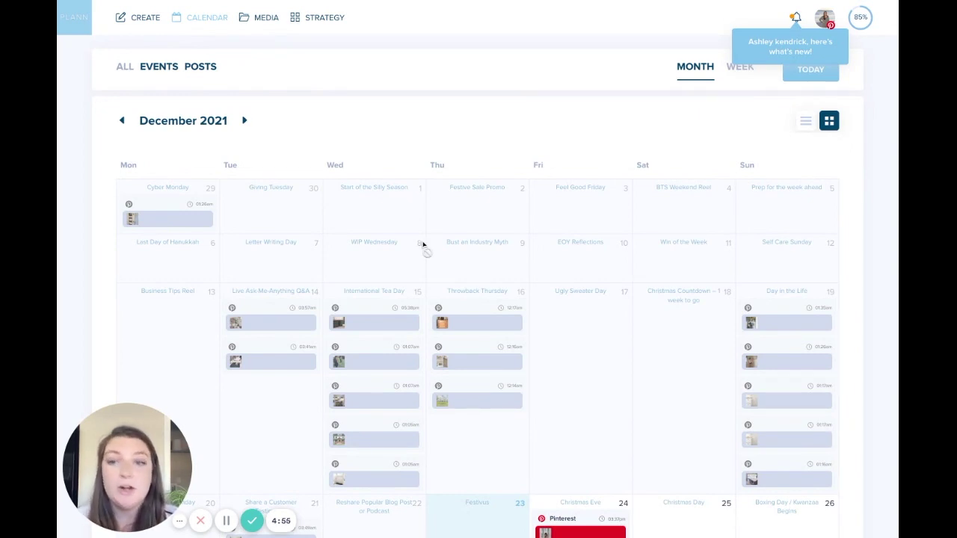
- Look over the media collections and the strategy planner's brand story themes
left_click(272, 30)
mouse_move(266, 322)
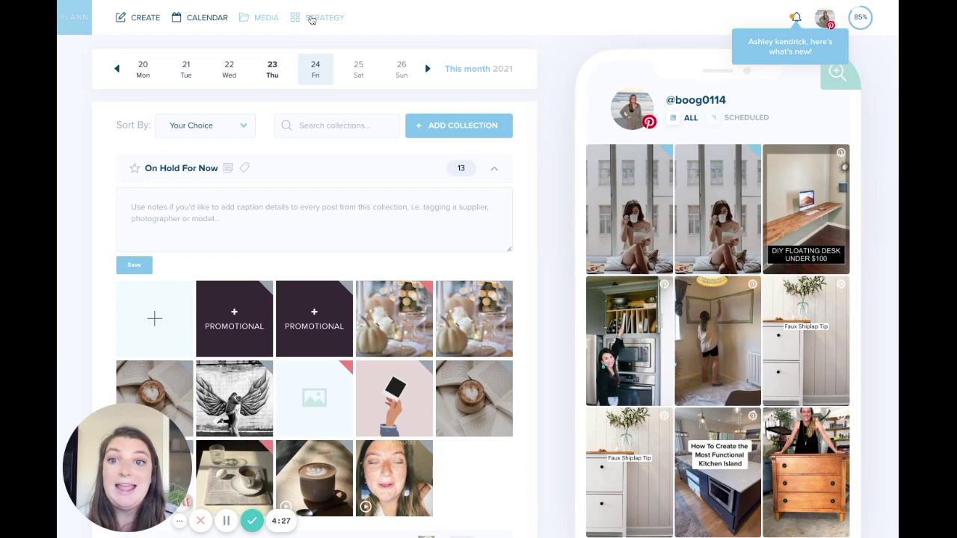
left_click(311, 18)
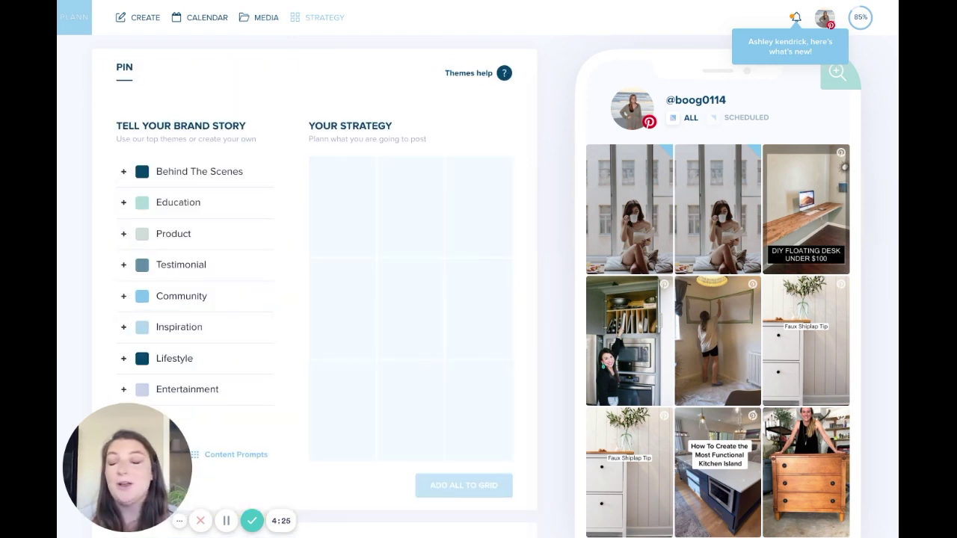